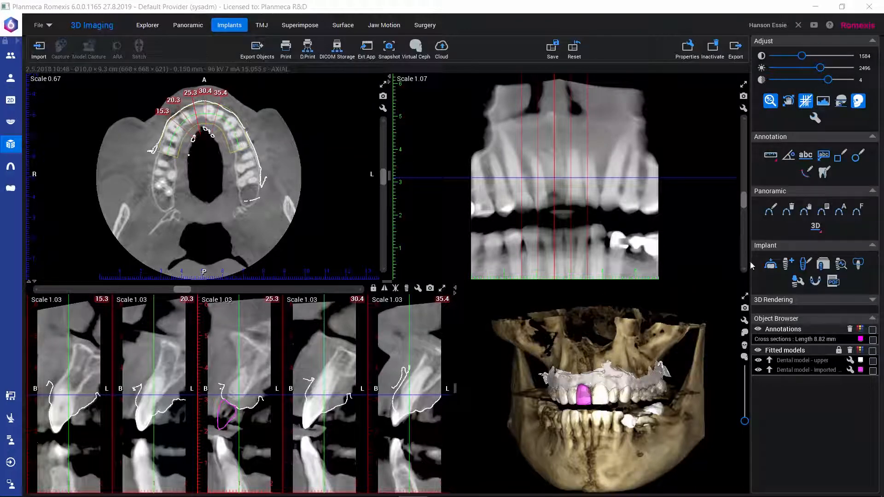
Place a 3.3 x 10.0 Bone Level Roxolid SLActive Guided implant at the missing upper front tooth and nudge it upward in the panoramic view.
{"action": "left_click", "coordinate": [788, 264]}
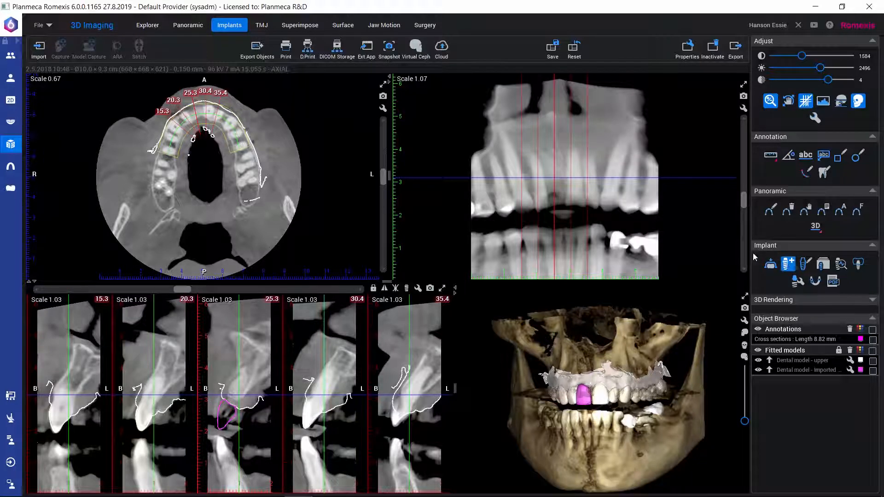
{"action": "left_click", "coordinate": [556, 160]}
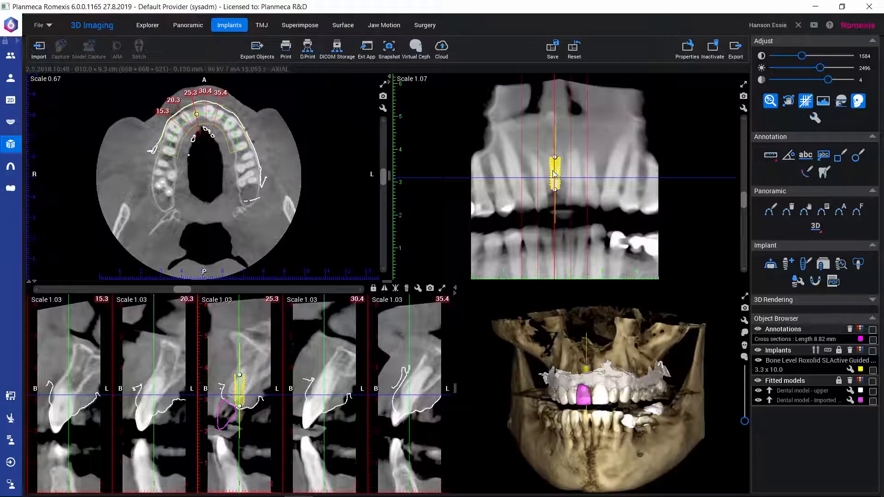
{"action": "right_click", "coordinate": [554, 175]}
{"action": "left_click", "coordinate": [568, 191]}
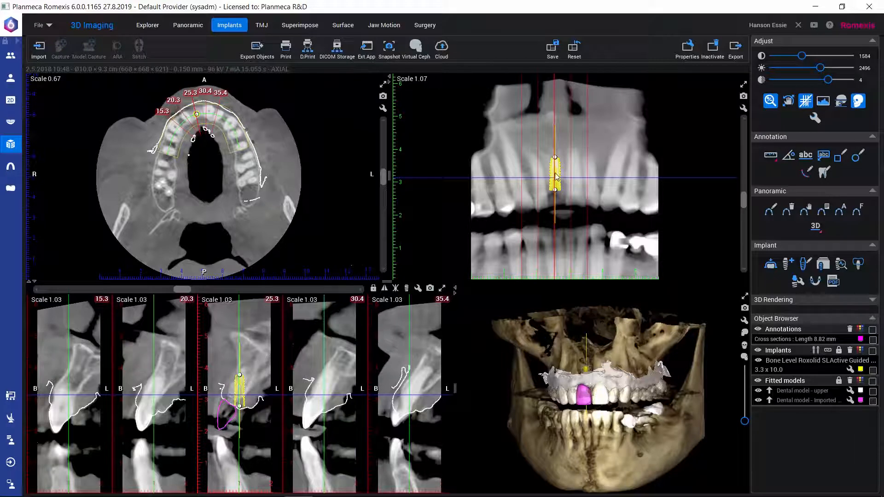
{"action": "left_click_drag", "start_coordinate": [557, 176], "coordinate": [556, 173]}
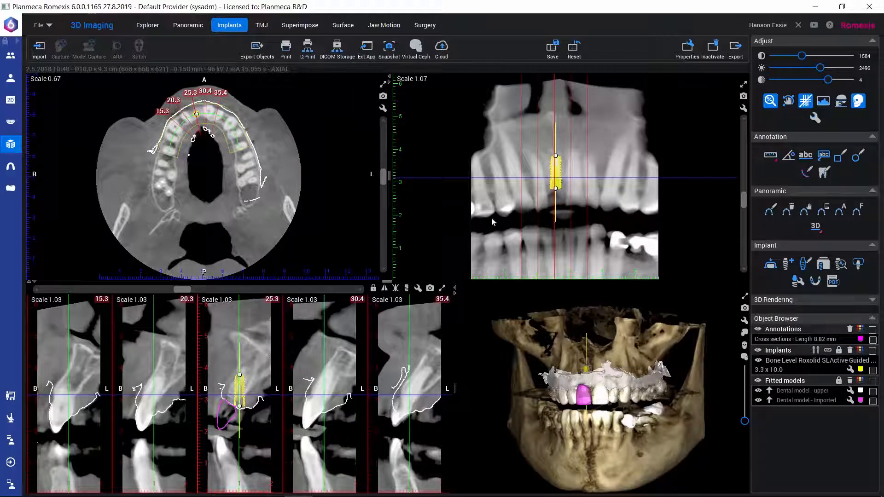
Raise the implant in the 25.3 cross section and tilt it along the ridge so its axis passes through the magenta crown.
{"action": "left_click_drag", "start_coordinate": [239, 388], "coordinate": [239, 378]}
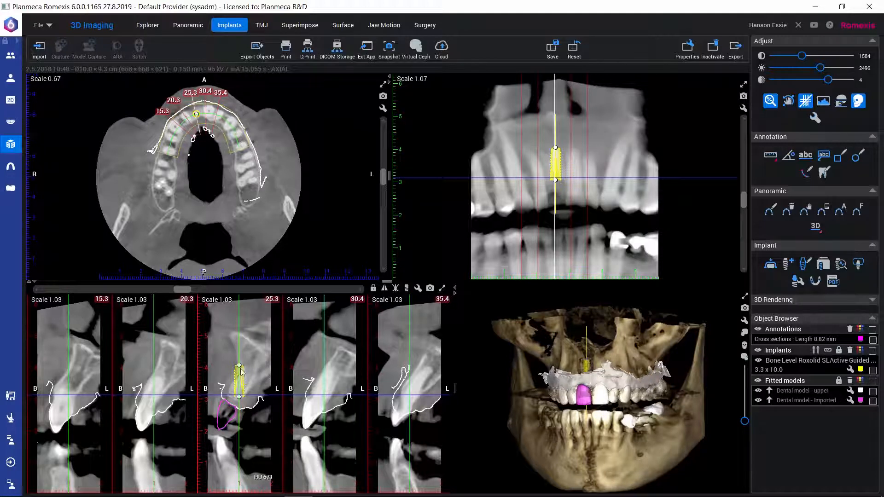
{"action": "left_click_drag", "start_coordinate": [239, 367], "coordinate": [248, 367]}
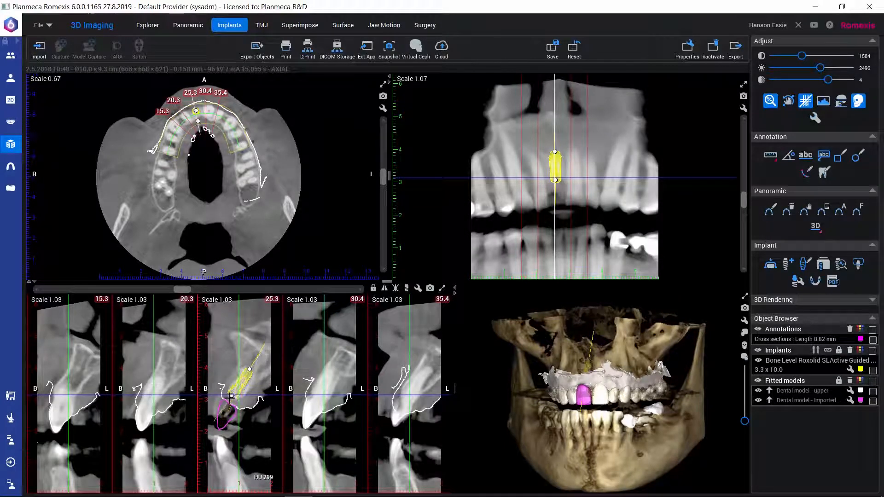
{"action": "left_click_drag", "start_coordinate": [231, 396], "coordinate": [231, 395]}
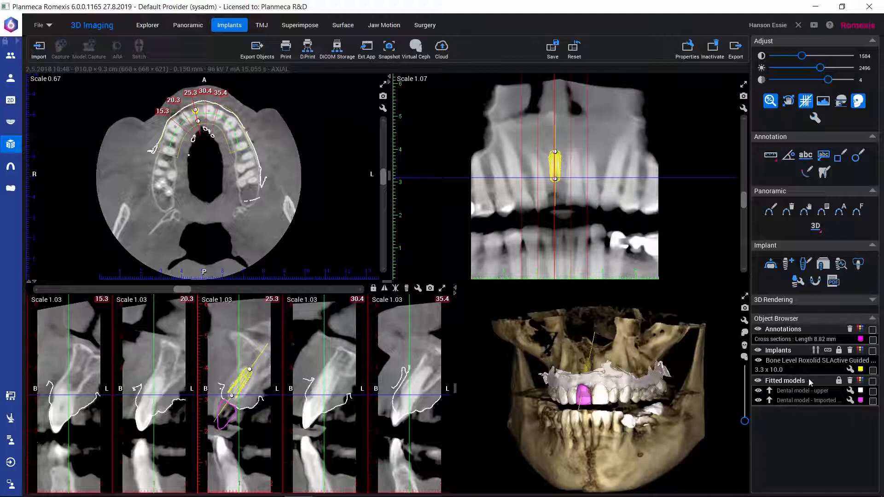
Set the implant's rotation angle to 56° in its properties.
{"action": "left_click", "coordinate": [850, 370]}
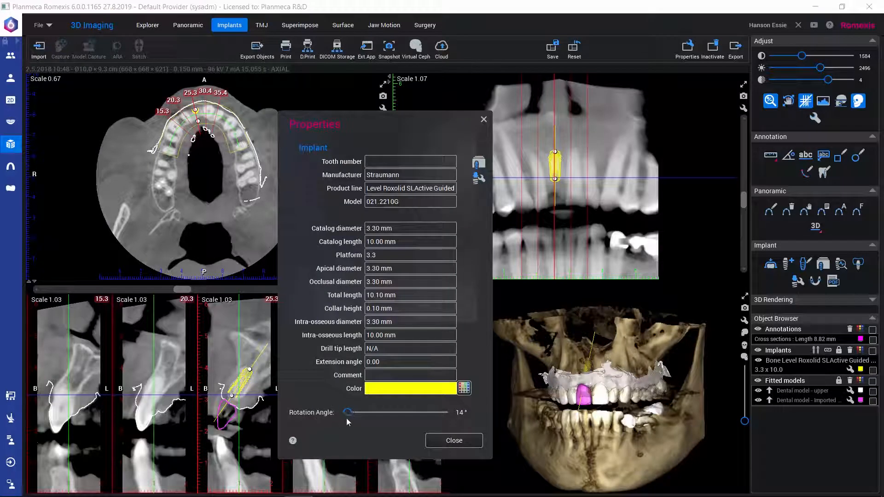
{"action": "left_click_drag", "start_coordinate": [346, 417], "coordinate": [359, 417]}
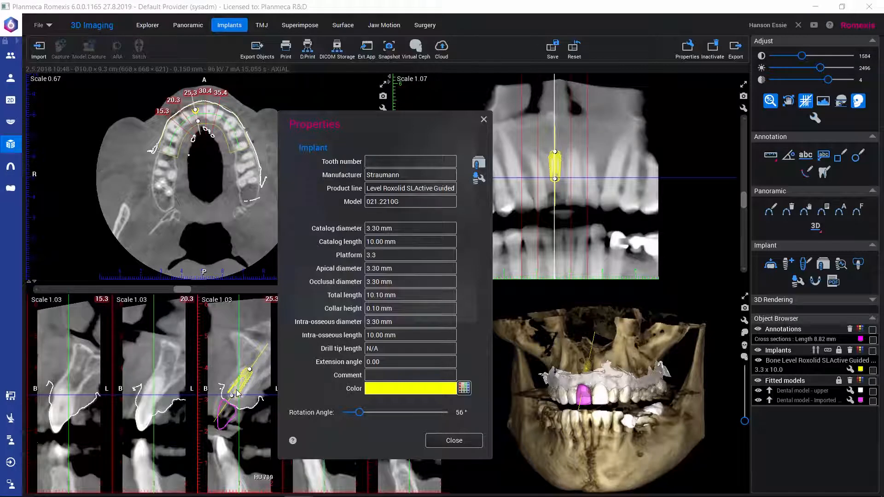
{"action": "left_click", "coordinate": [453, 439]}
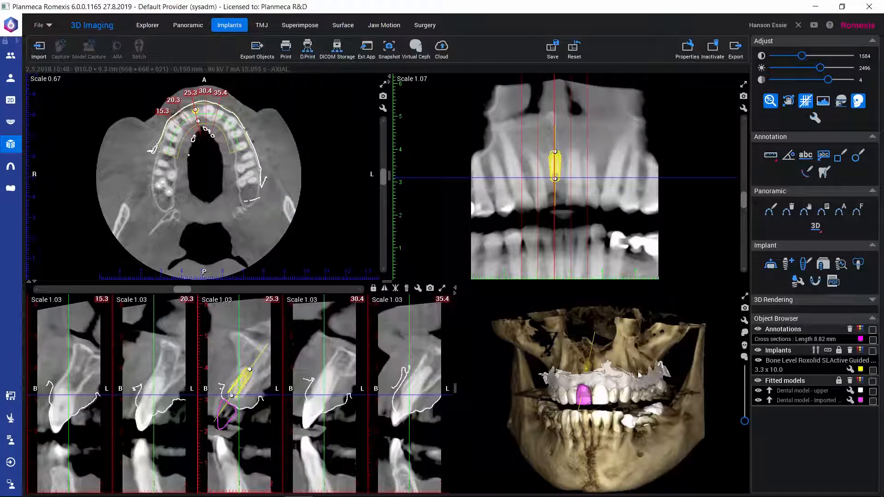
Fine-tune the implant's position in the enlarged 3D rendering, and restore the multi-view layout.
{"action": "left_click", "coordinate": [745, 297]}
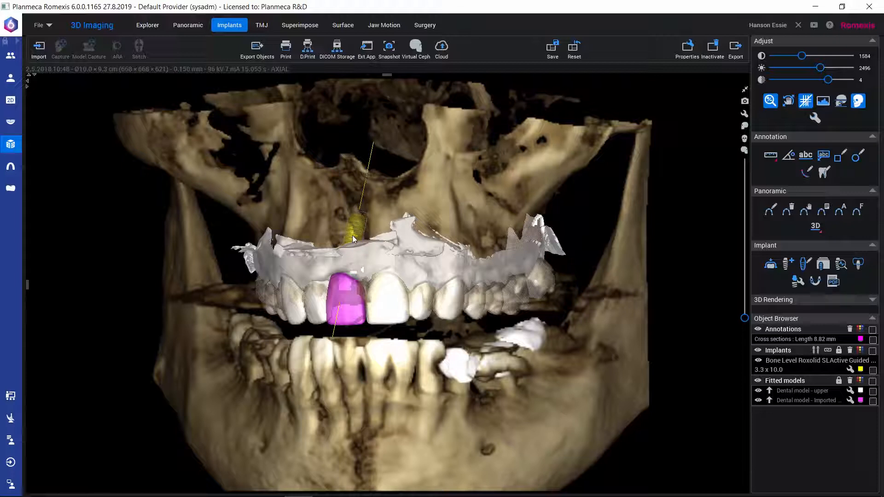
{"action": "left_click_drag", "start_coordinate": [354, 239], "coordinate": [354, 237]}
{"action": "left_click_drag", "start_coordinate": [356, 237], "coordinate": [357, 239]}
{"action": "left_click", "coordinate": [745, 89]}
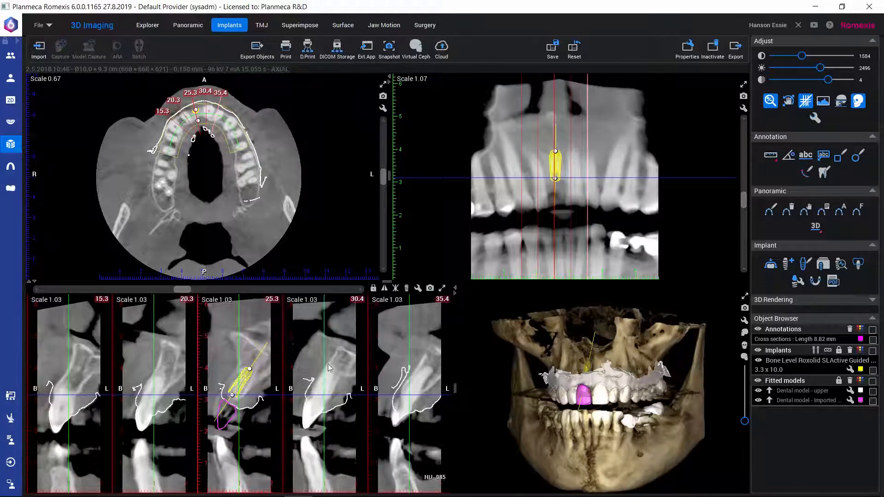
Show the implant-aligned slices and refine the implant's position and lower end in the anterior-posterior slice.
{"action": "left_click", "coordinate": [406, 288]}
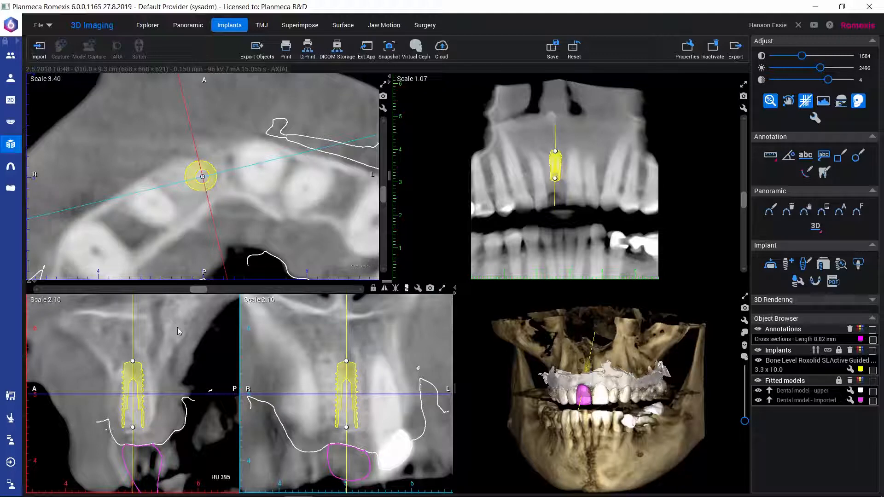
{"action": "left_click_drag", "start_coordinate": [132, 392], "coordinate": [131, 392]}
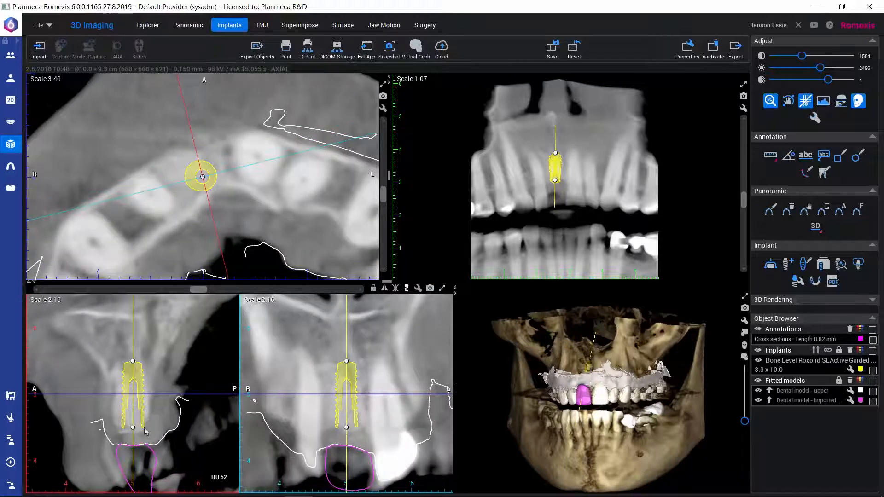
{"action": "left_click_drag", "start_coordinate": [133, 429], "coordinate": [133, 427]}
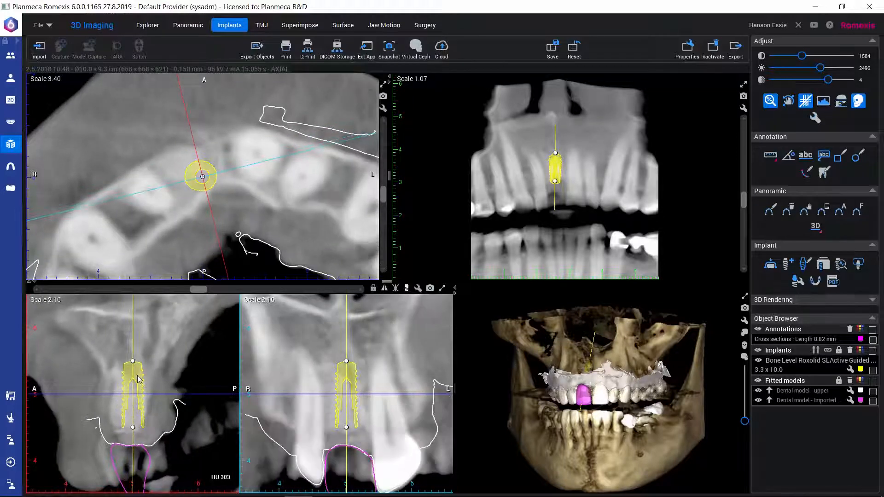
{"action": "left_click", "coordinate": [134, 429]}
{"action": "left_click_drag", "start_coordinate": [134, 429], "coordinate": [133, 427]}
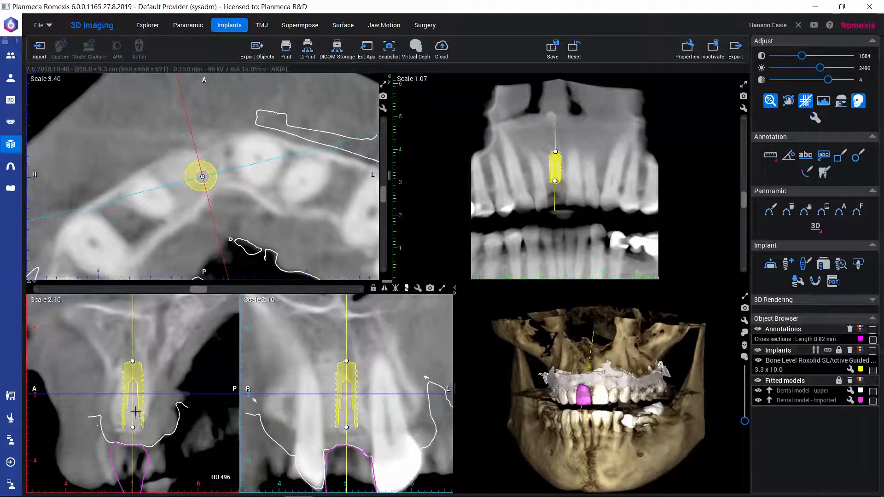
Lower the implant and tilt its apex slightly toward the patient's right in the right-left slice, and rotate the slices around the implant.
{"action": "left_click", "coordinate": [343, 406]}
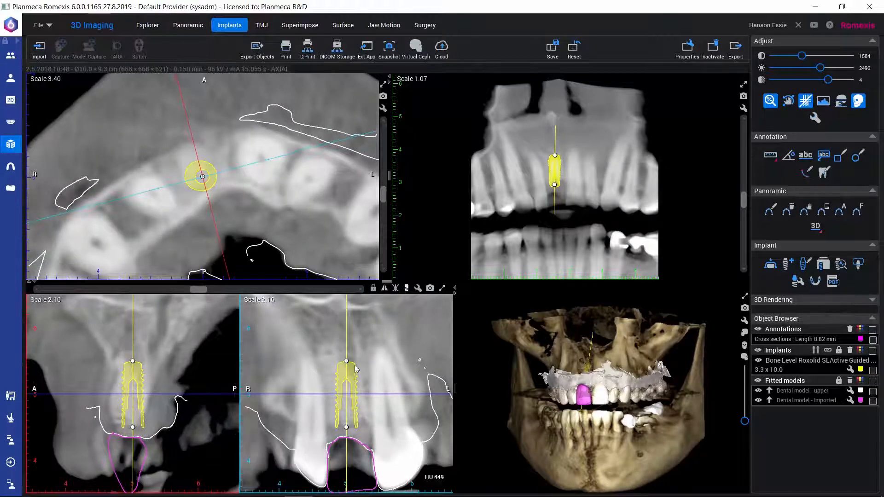
{"action": "left_click_drag", "start_coordinate": [347, 361], "coordinate": [340, 358]}
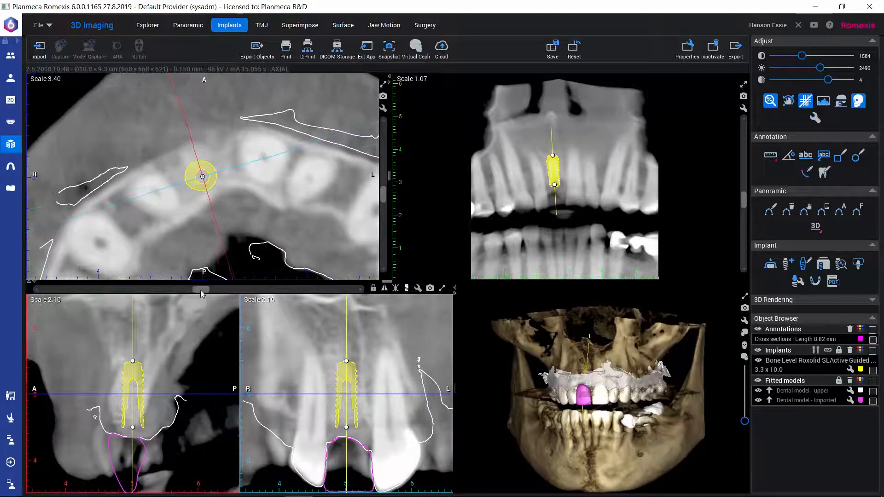
{"action": "mouse_move", "coordinate": [200, 290]}
{"action": "left_mouse_down"}
{"action": "mouse_move", "coordinate": [230, 289]}
{"action": "mouse_move", "coordinate": [161, 289]}
{"action": "mouse_move", "coordinate": [152, 298]}
{"action": "mouse_move", "coordinate": [238, 296]}
{"action": "mouse_move", "coordinate": [196, 300]}
{"action": "left_mouse_up"}
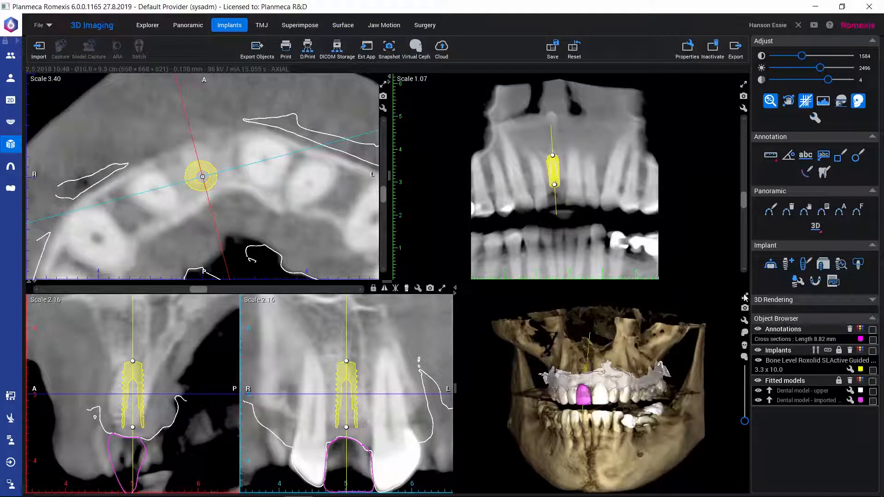
Open the implant verification and examine the bone around the implant slice by slice along its length.
{"action": "left_click", "coordinate": [840, 264]}
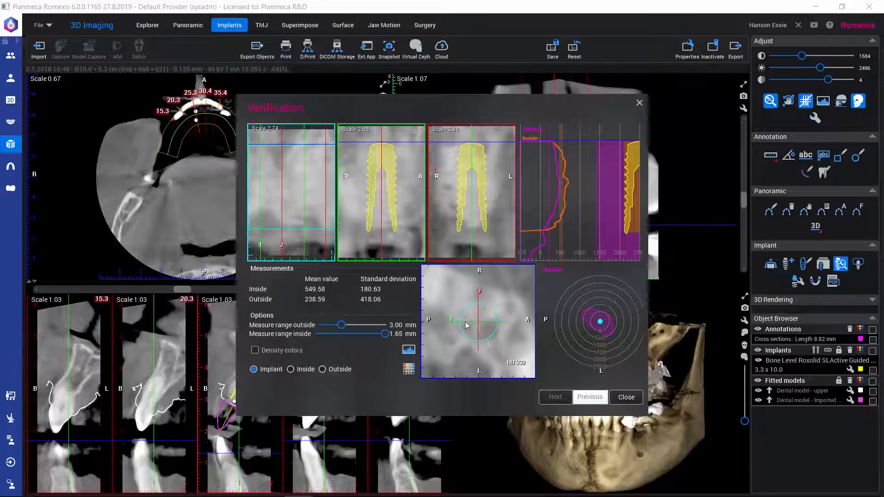
{"action": "scroll", "coordinate": [483, 326], "scroll_direction": "down", "scroll_amount": 2}
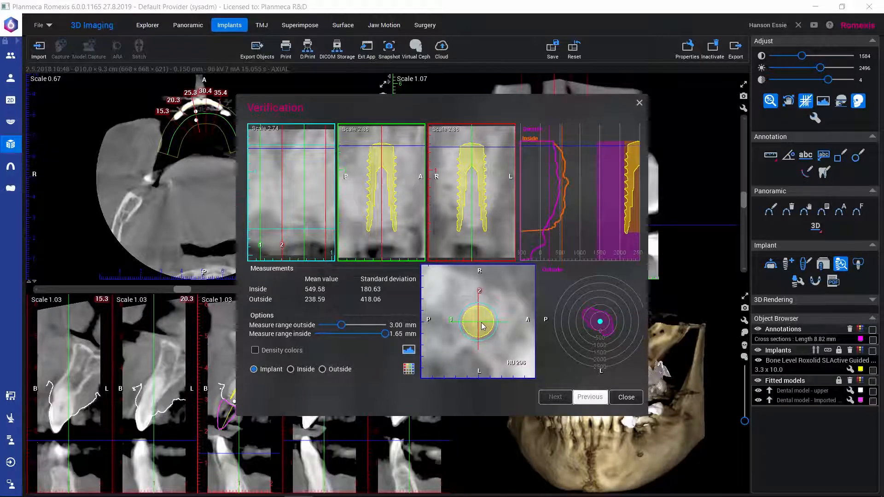
{"action": "scroll", "coordinate": [483, 326], "scroll_direction": "down", "scroll_amount": 3}
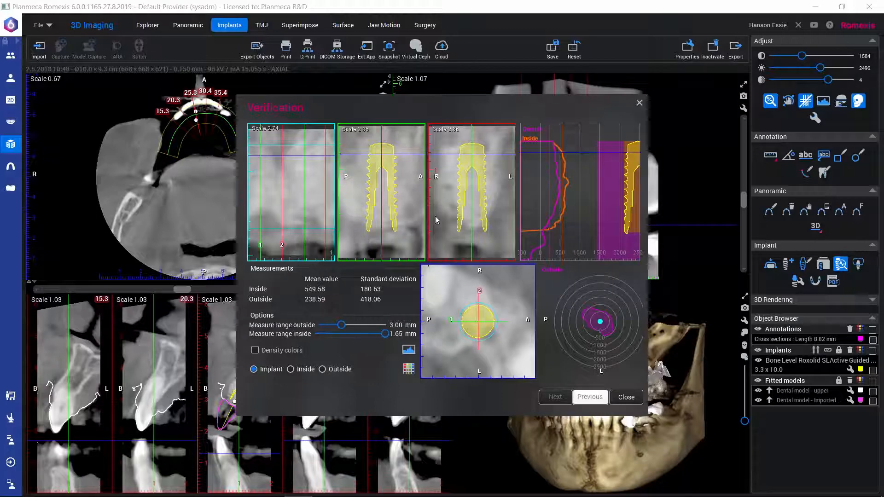
{"action": "scroll", "coordinate": [474, 329], "scroll_direction": "down", "scroll_amount": 2}
{"action": "scroll", "coordinate": [474, 329], "scroll_direction": "down", "scroll_amount": 3}
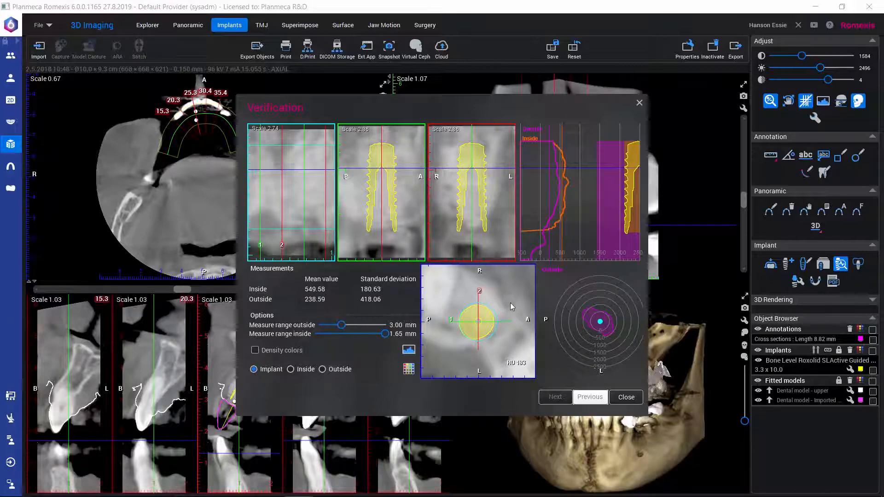
Rotate the verification planes around the implant and set the measure ranges to 3.20 mm outside and 1.30 mm inside.
{"action": "left_click_drag", "start_coordinate": [511, 307], "coordinate": [502, 329]}
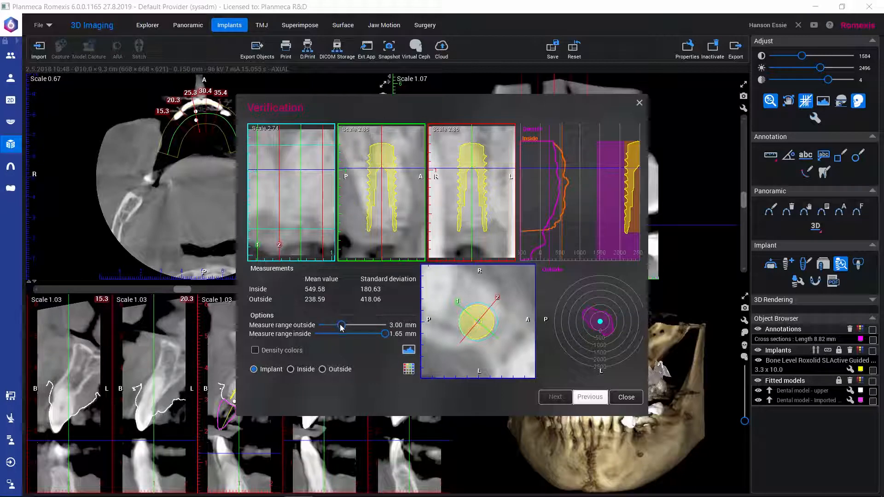
{"action": "left_click_drag", "start_coordinate": [341, 326], "coordinate": [343, 327]}
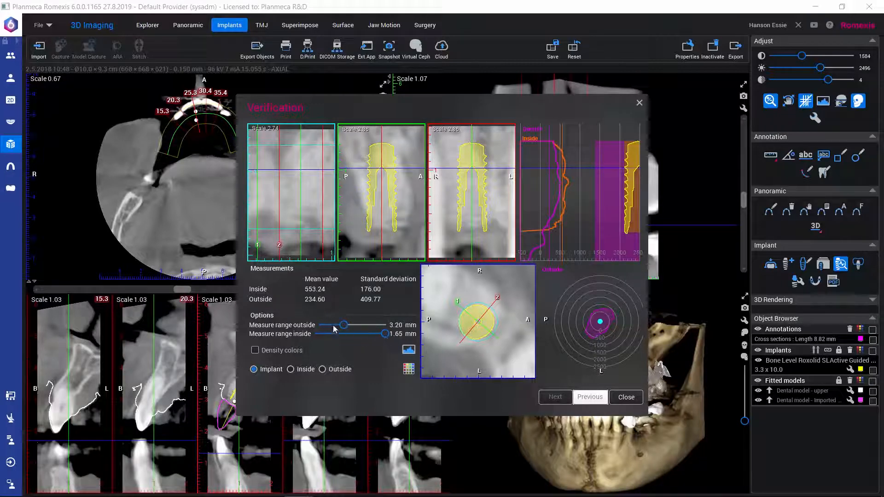
{"action": "left_click_drag", "start_coordinate": [386, 337], "coordinate": [359, 340]}
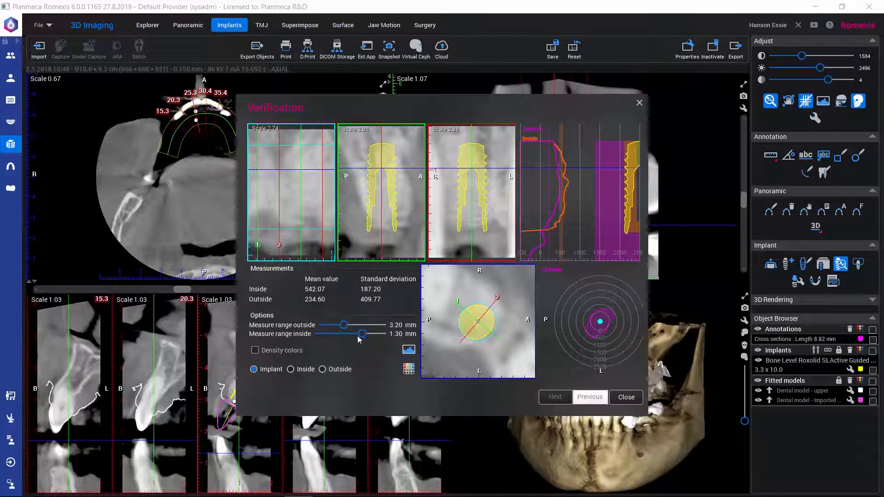
Preview the density colors and their palette choices, cancel the level adjustment, restore the grayscale slices and close the implant verification.
{"action": "left_click", "coordinate": [256, 351]}
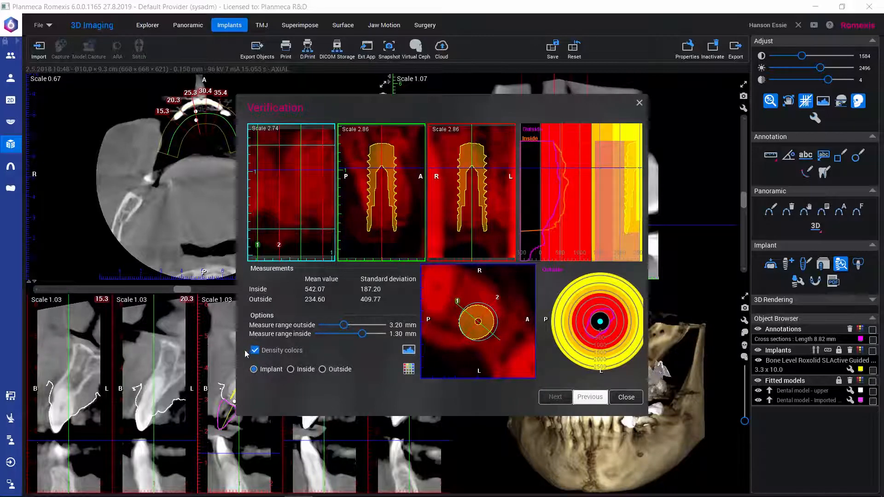
{"action": "left_click", "coordinate": [408, 353]}
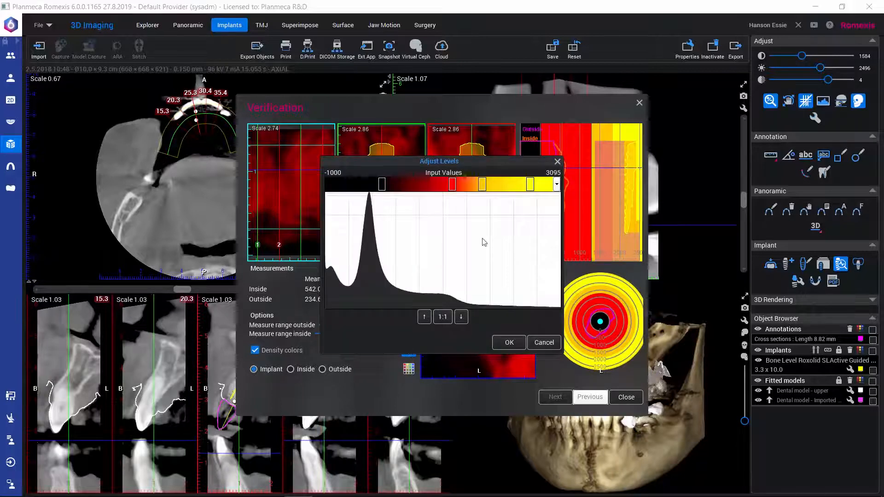
{"action": "left_click", "coordinate": [556, 186]}
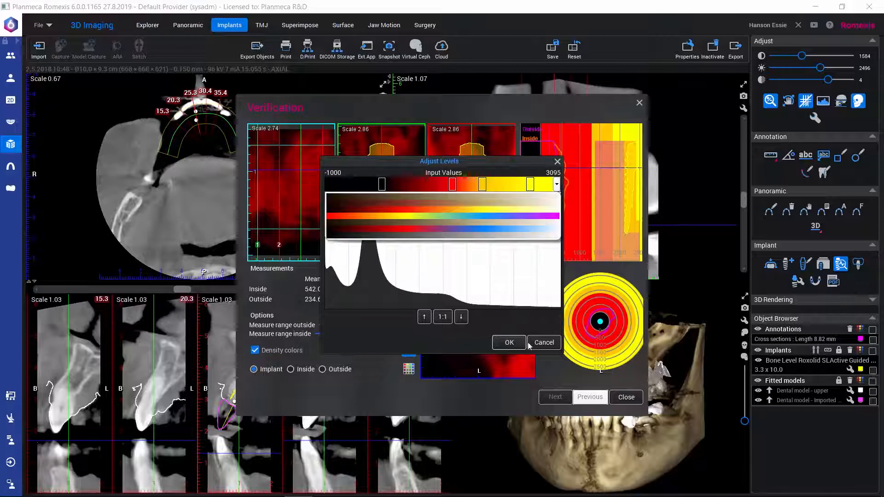
{"action": "left_click", "coordinate": [542, 345]}
{"action": "left_click", "coordinate": [539, 345]}
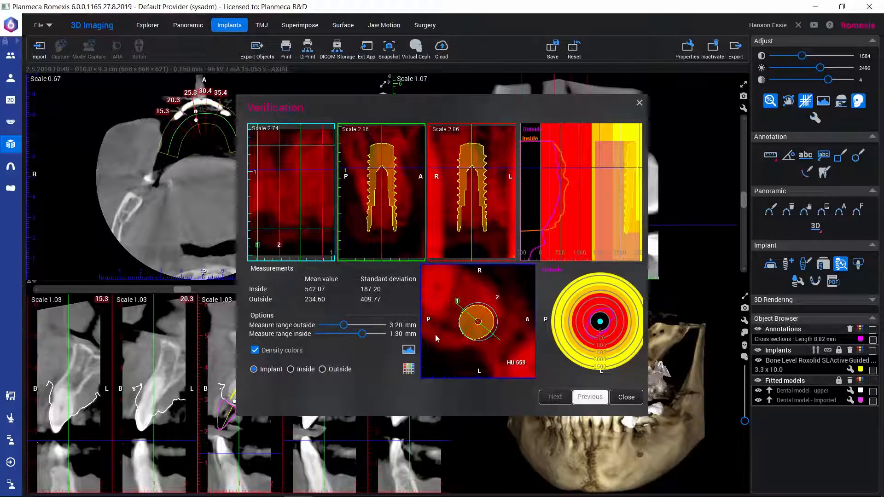
{"action": "left_click", "coordinate": [255, 351]}
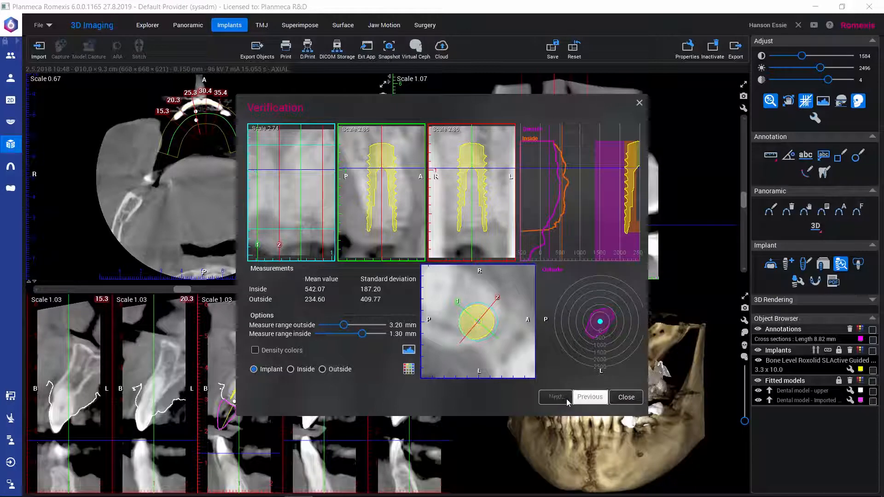
{"action": "left_click", "coordinate": [626, 397]}
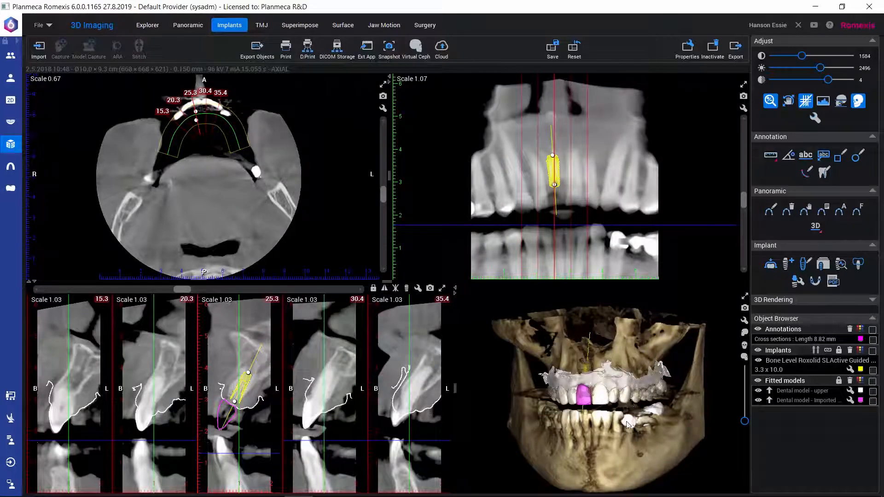
Enlarge the 3D view, hide the bone by raising the hard tissue threshold to 4095, and examine the crown and implant axis from the biting side.
{"action": "left_click", "coordinate": [744, 299]}
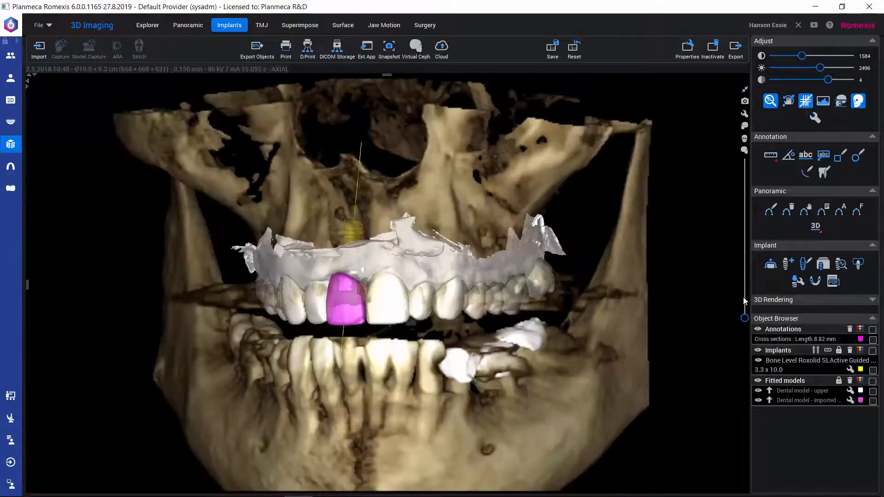
{"action": "left_click_drag", "start_coordinate": [446, 388], "coordinate": [457, 331]}
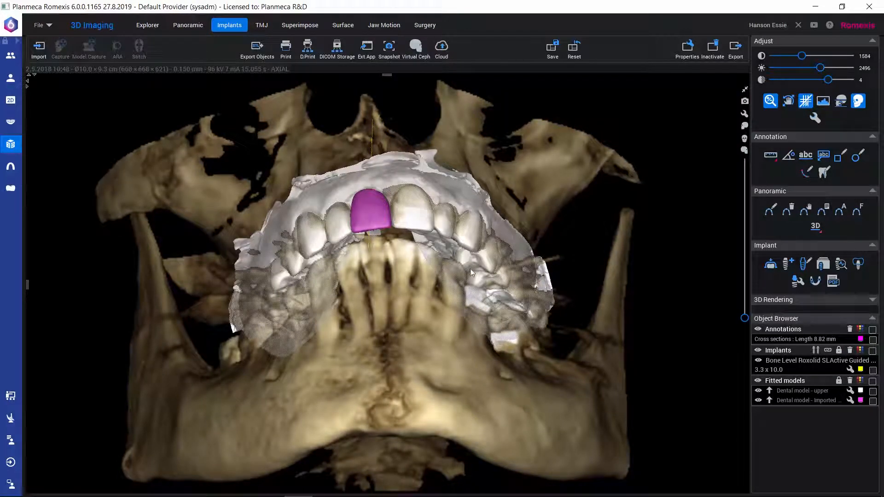
{"action": "left_click", "coordinate": [872, 300]}
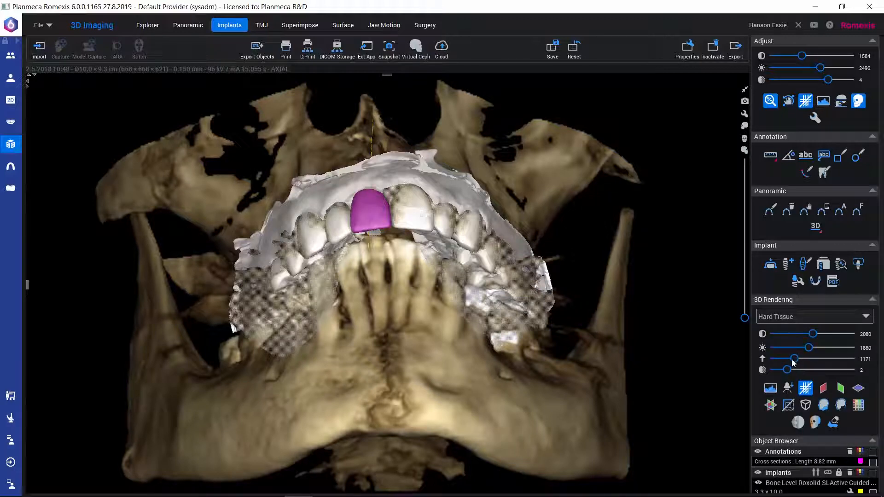
{"action": "left_click_drag", "start_coordinate": [795, 363], "coordinate": [854, 360]}
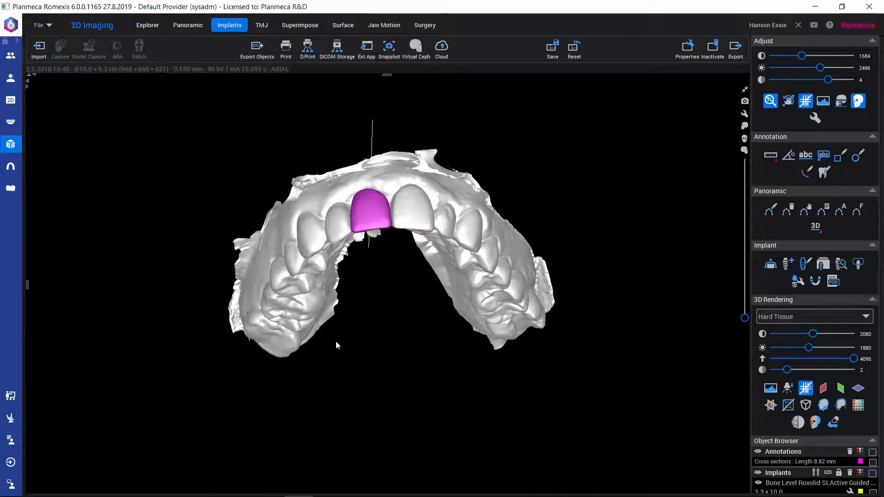
{"action": "left_click_drag", "start_coordinate": [336, 341], "coordinate": [251, 347]}
{"action": "scroll", "coordinate": [188, 351], "scroll_direction": "up", "scroll_amount": 6}
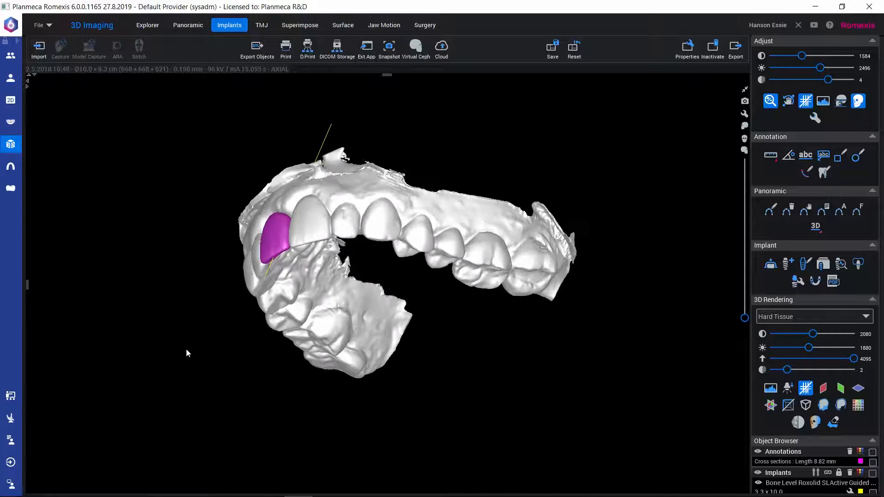
{"action": "left_click_drag", "start_coordinate": [187, 322], "coordinate": [195, 252]}
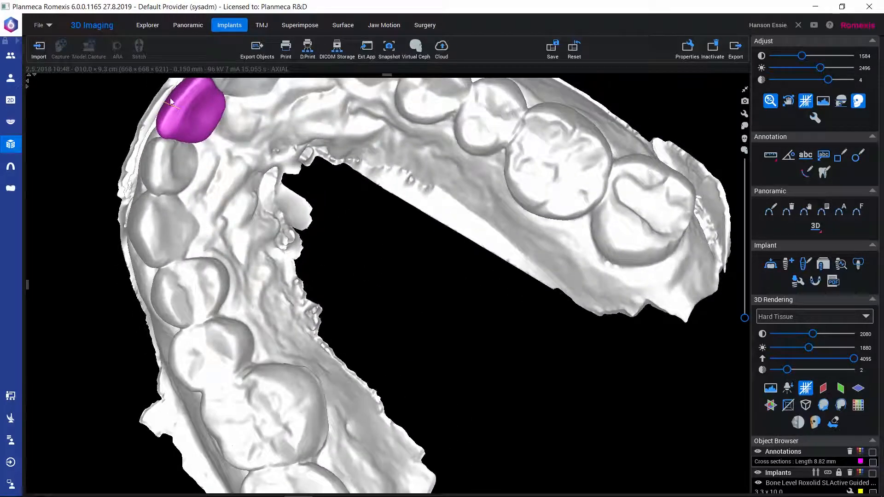
{"action": "left_click_drag", "start_coordinate": [170, 197], "coordinate": [277, 173]}
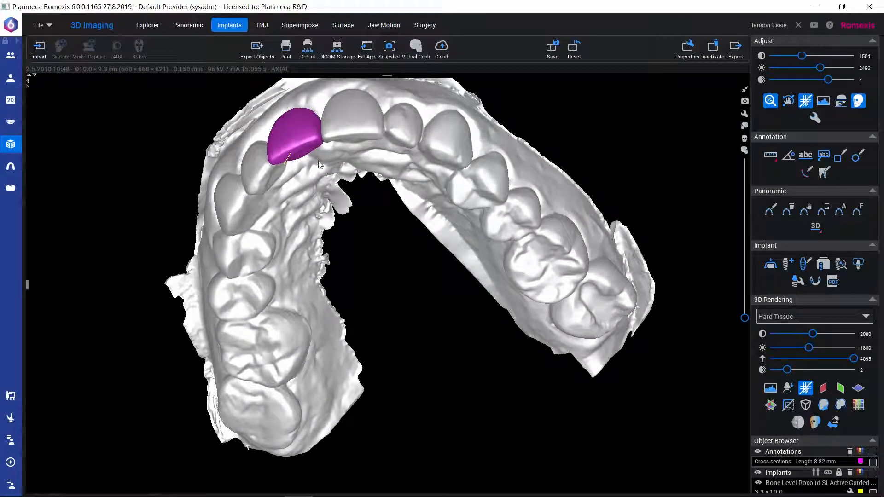
Set the implant extension to 26.7 mm long and 1.4 mm in diameter, and show millimetre rulers, ordinal cross-section labels and the implant safety area.
{"action": "left_click", "coordinate": [815, 118]}
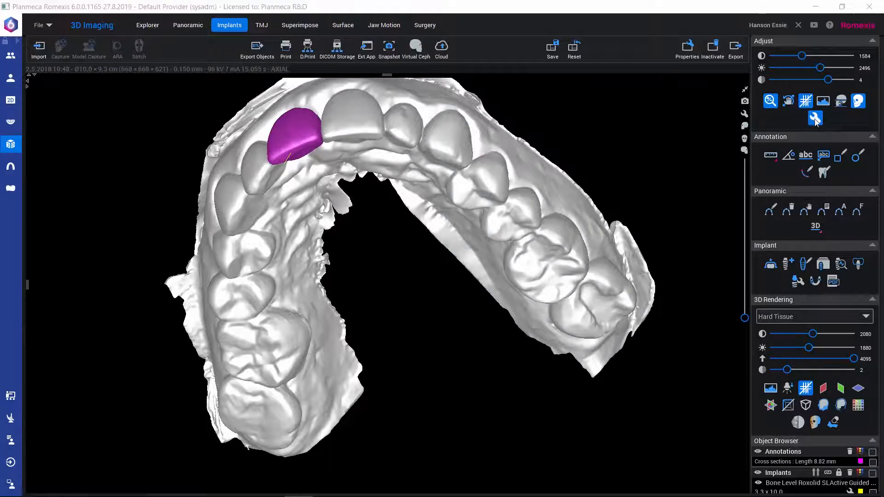
{"action": "left_click_drag", "start_coordinate": [463, 136], "coordinate": [581, 141]}
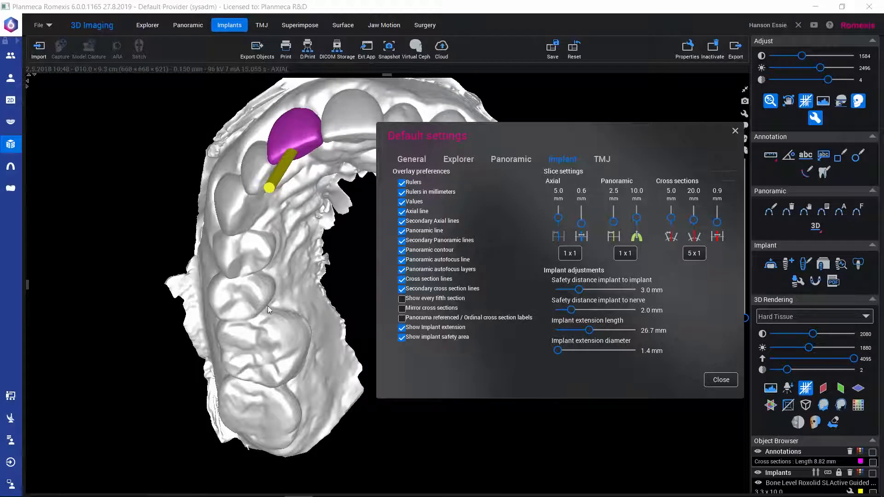
{"action": "left_click_drag", "start_coordinate": [267, 306], "coordinate": [228, 357]}
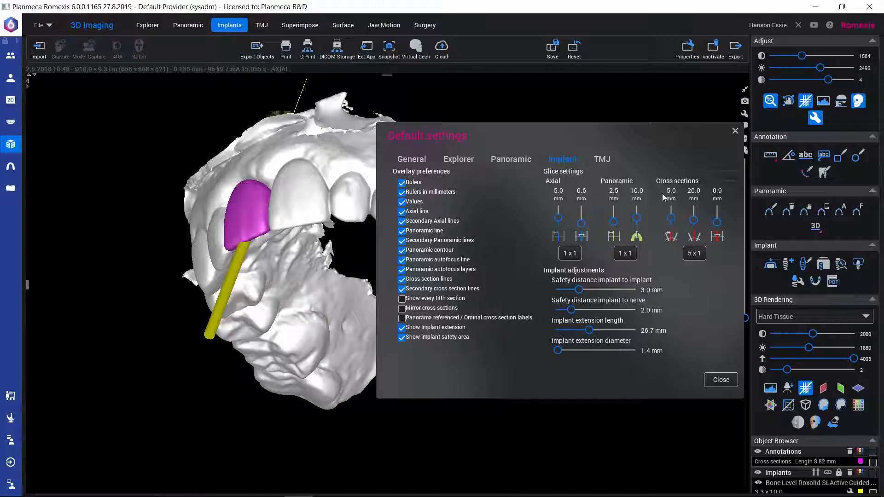
{"action": "left_click", "coordinate": [744, 89]}
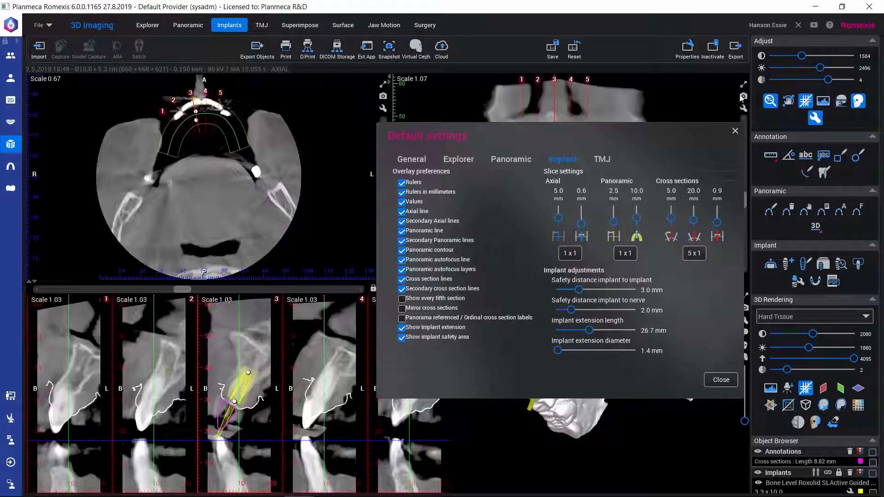
{"action": "left_click_drag", "start_coordinate": [592, 139], "coordinate": [660, 193]}
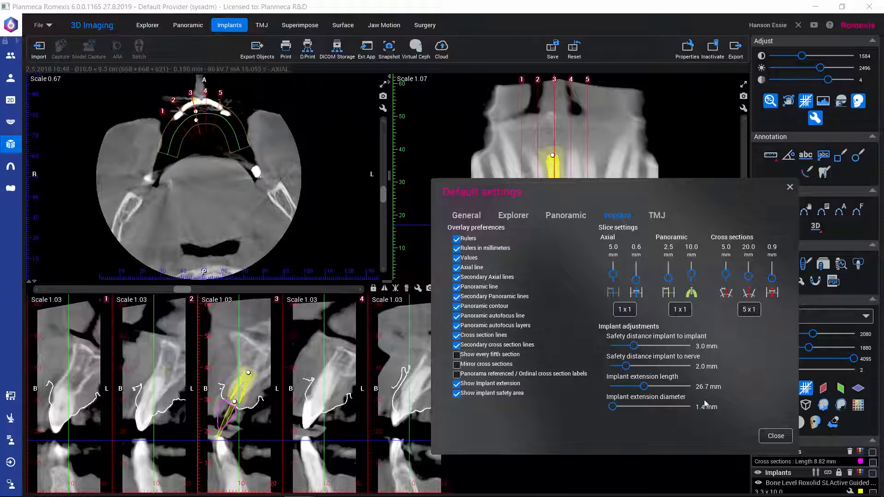
{"action": "left_click", "coordinate": [765, 437]}
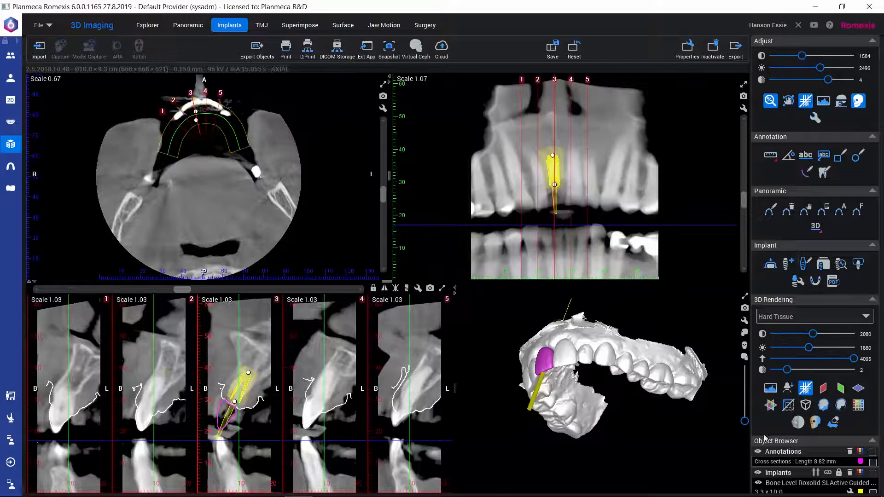
Duplicate the implant beside the original in the panoramic slice, flip the copy upside down and move it closer until the safety areas collide.
{"action": "right_click", "coordinate": [554, 172]}
{"action": "left_click", "coordinate": [576, 179]}
{"action": "left_click", "coordinate": [575, 175]}
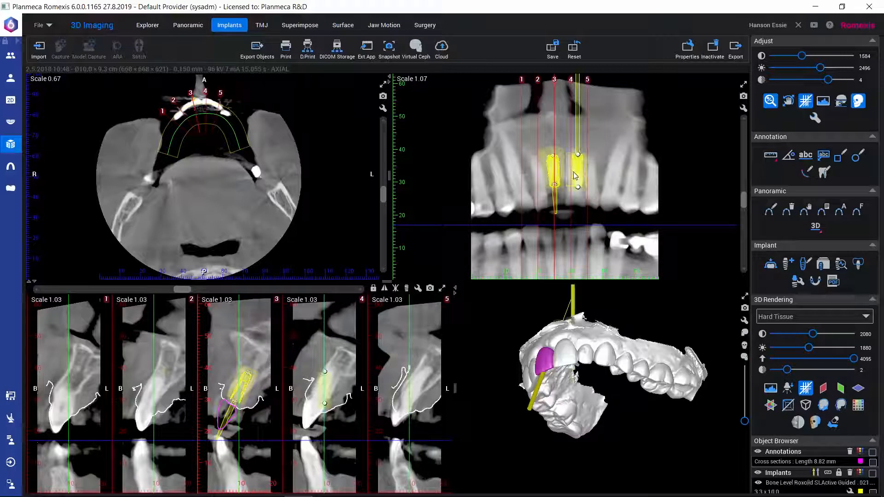
{"action": "right_click", "coordinate": [577, 170]}
{"action": "left_click", "coordinate": [589, 189]}
{"action": "left_click_drag", "start_coordinate": [579, 174], "coordinate": [575, 175]}
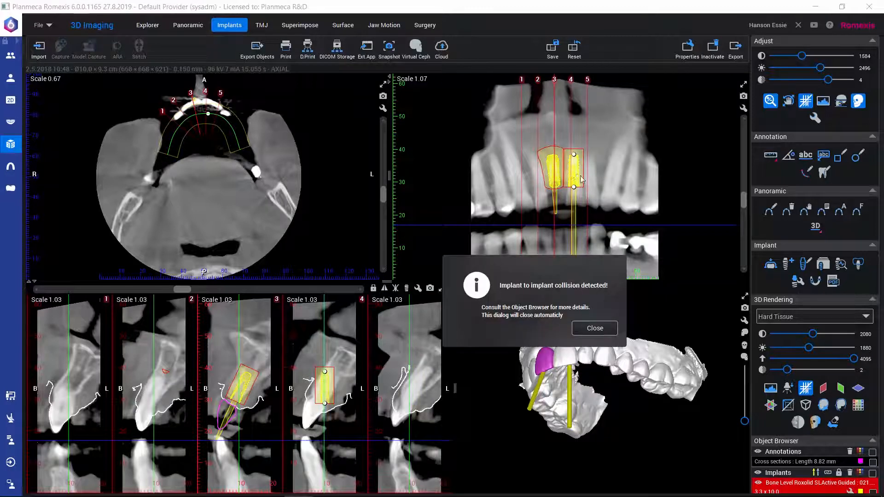
{"action": "left_click", "coordinate": [595, 329]}
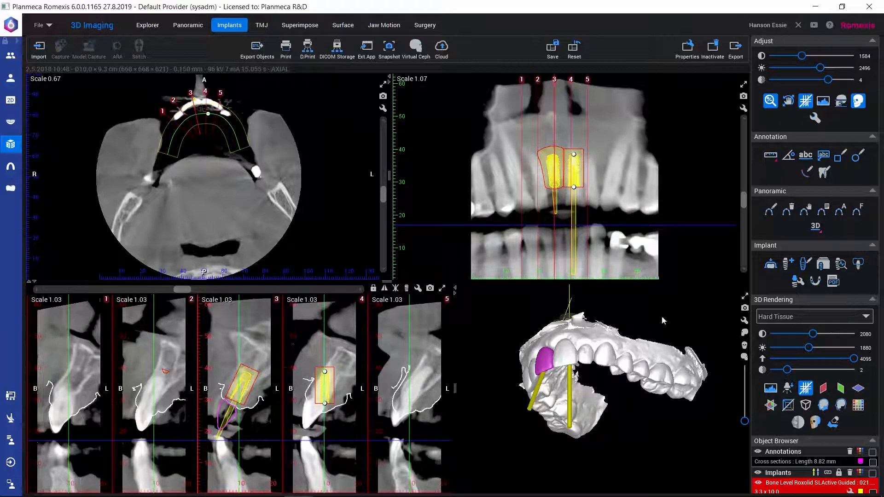
Select the original implant and align the copied implant parallel to it.
{"action": "left_click", "coordinate": [872, 300]}
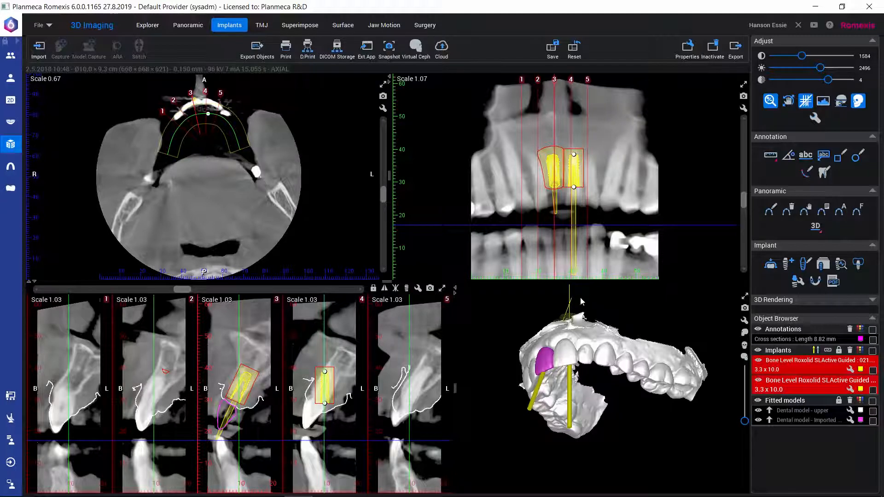
{"action": "left_click", "coordinate": [554, 169]}
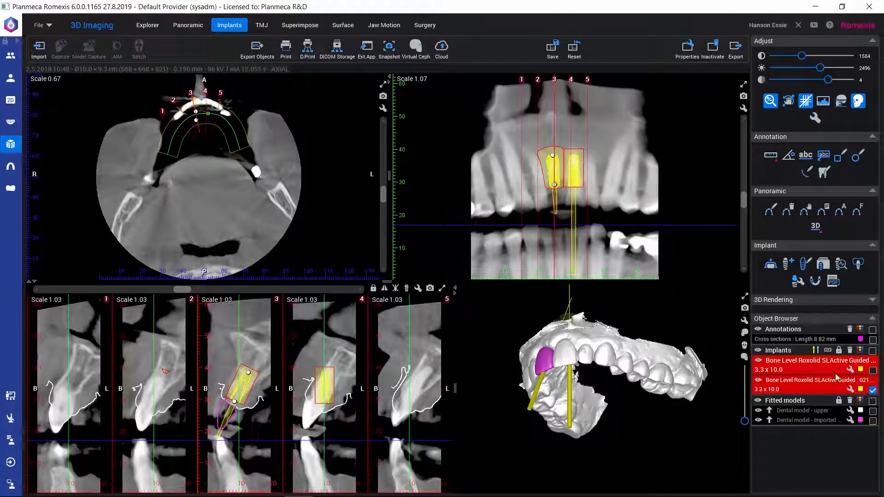
{"action": "left_click", "coordinate": [817, 351]}
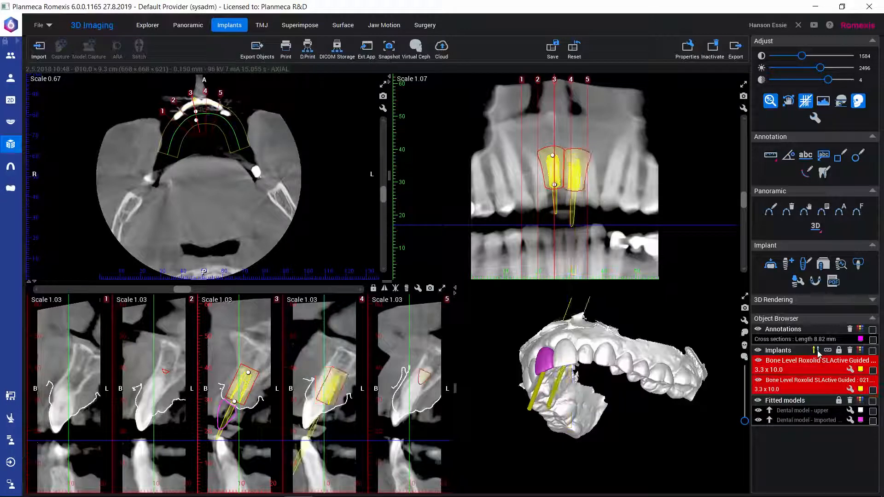
Delete the copied implant and bring the bone back in the 3D view with a hard tissue threshold of 1261.
{"action": "left_click_drag", "start_coordinate": [617, 359], "coordinate": [586, 407]}
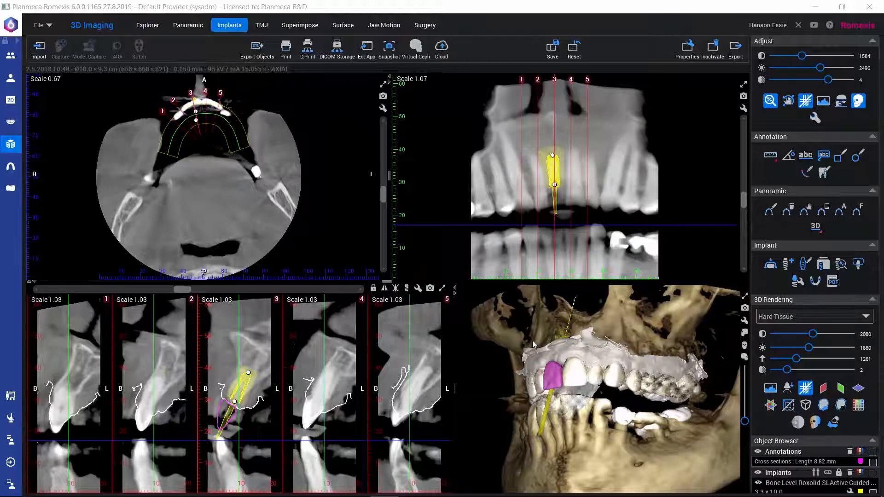
{"action": "left_click", "coordinate": [872, 302]}
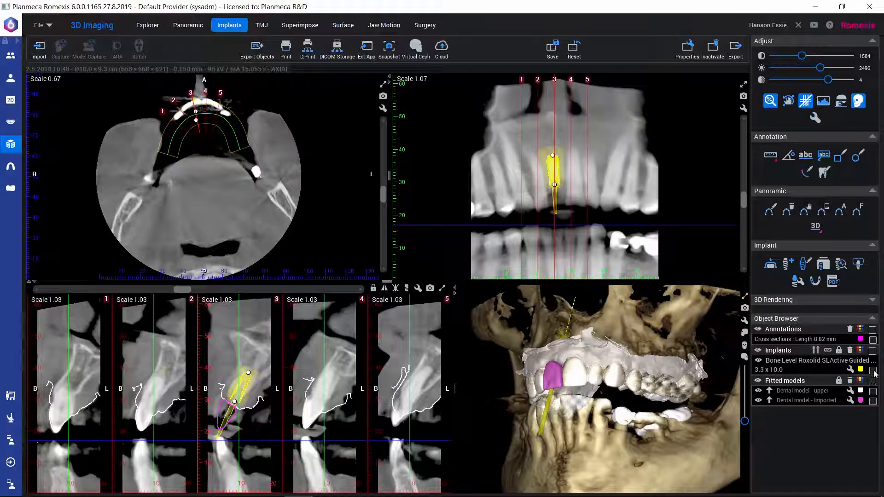
Lock the implant against changes and try to select it in the panoramic slice.
{"action": "left_click", "coordinate": [839, 354]}
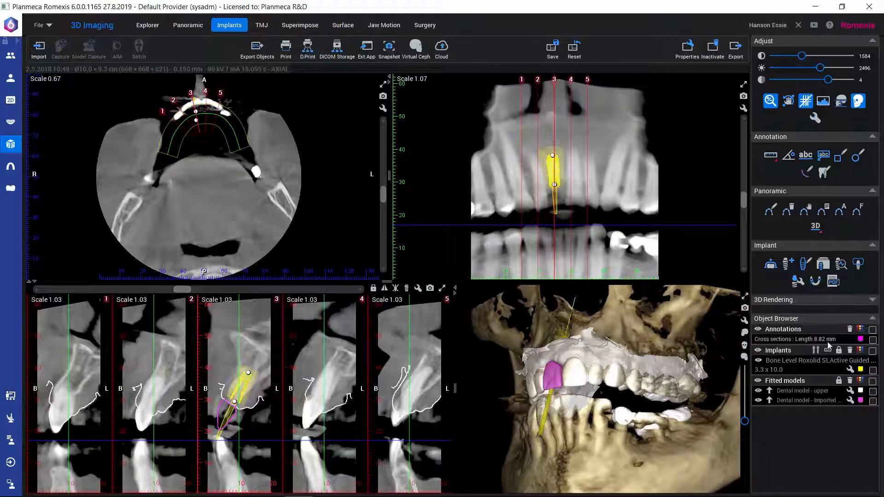
{"action": "left_click", "coordinate": [552, 172]}
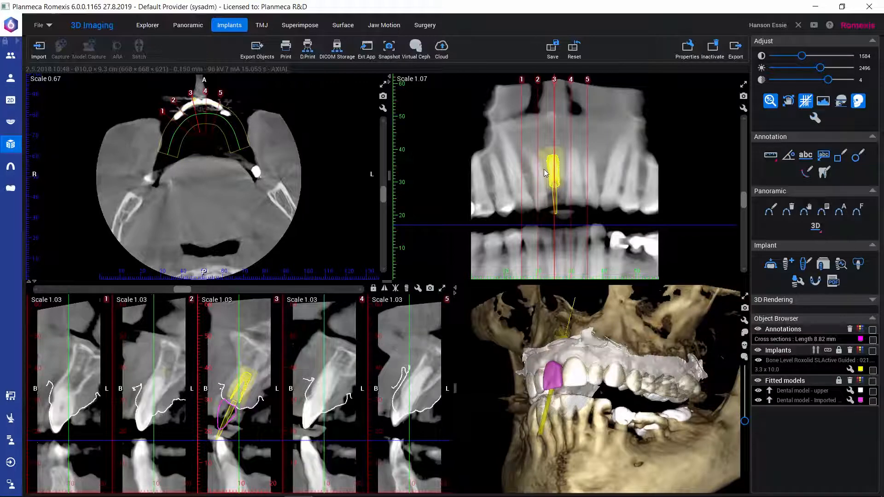